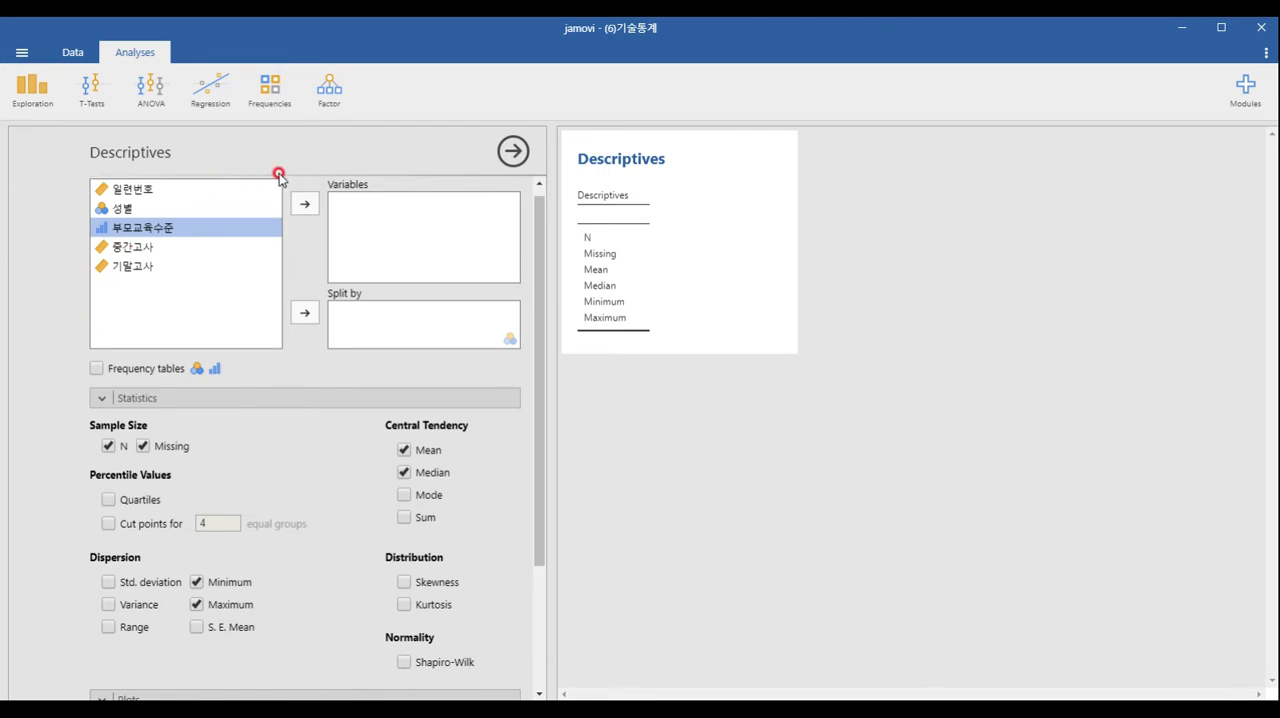
# Add 중간고사 and 기말고사 as the variables of the Descriptives analysis
pyautogui.click(152, 251)
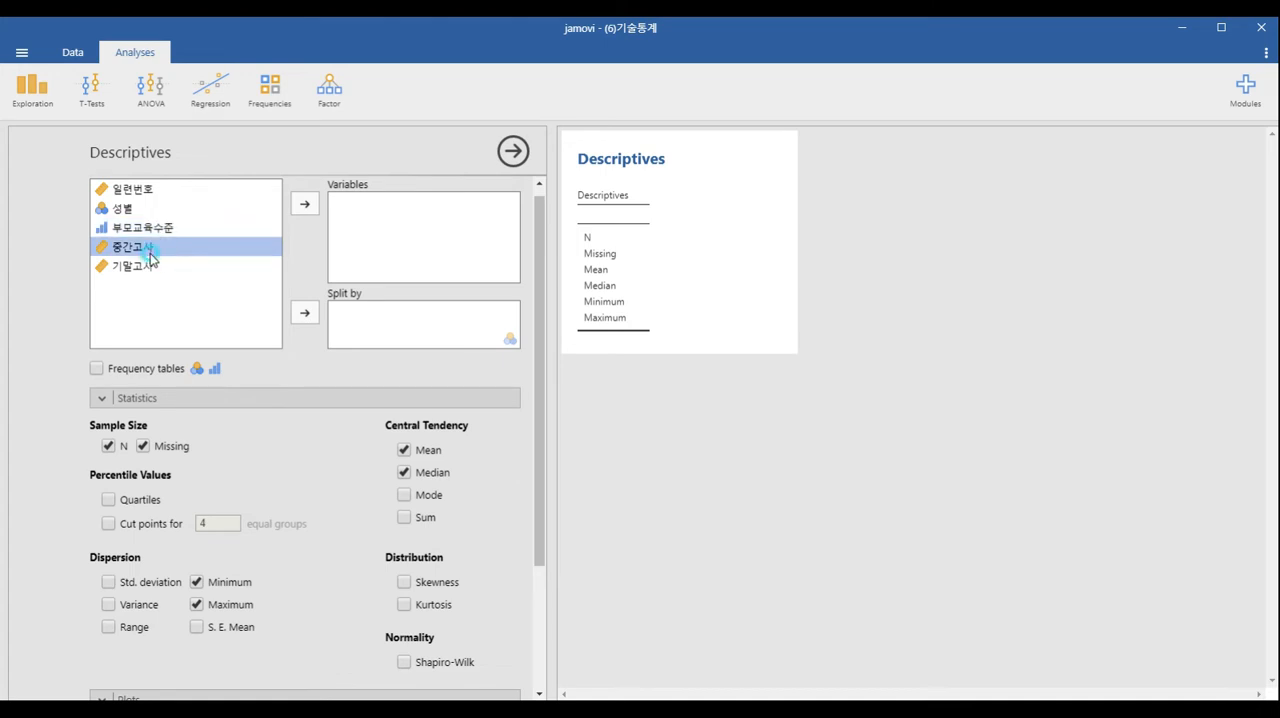
pyautogui.click(304, 204)
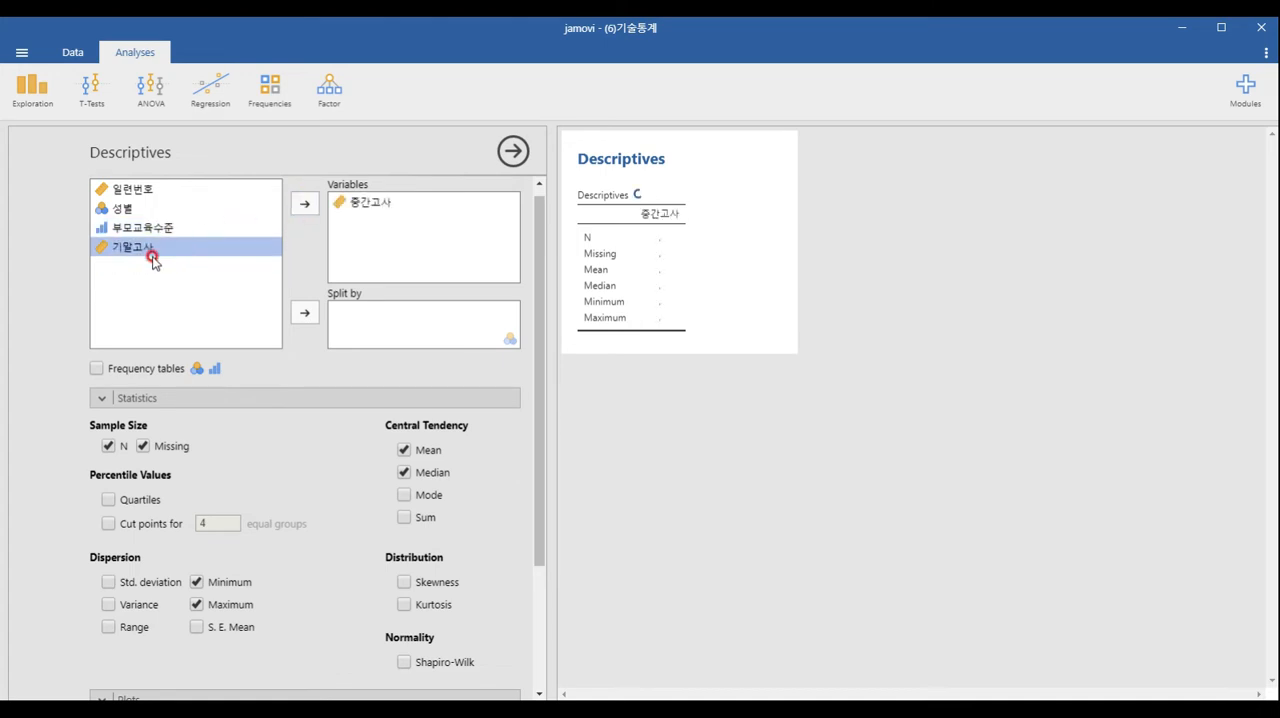
pyautogui.click(304, 204)
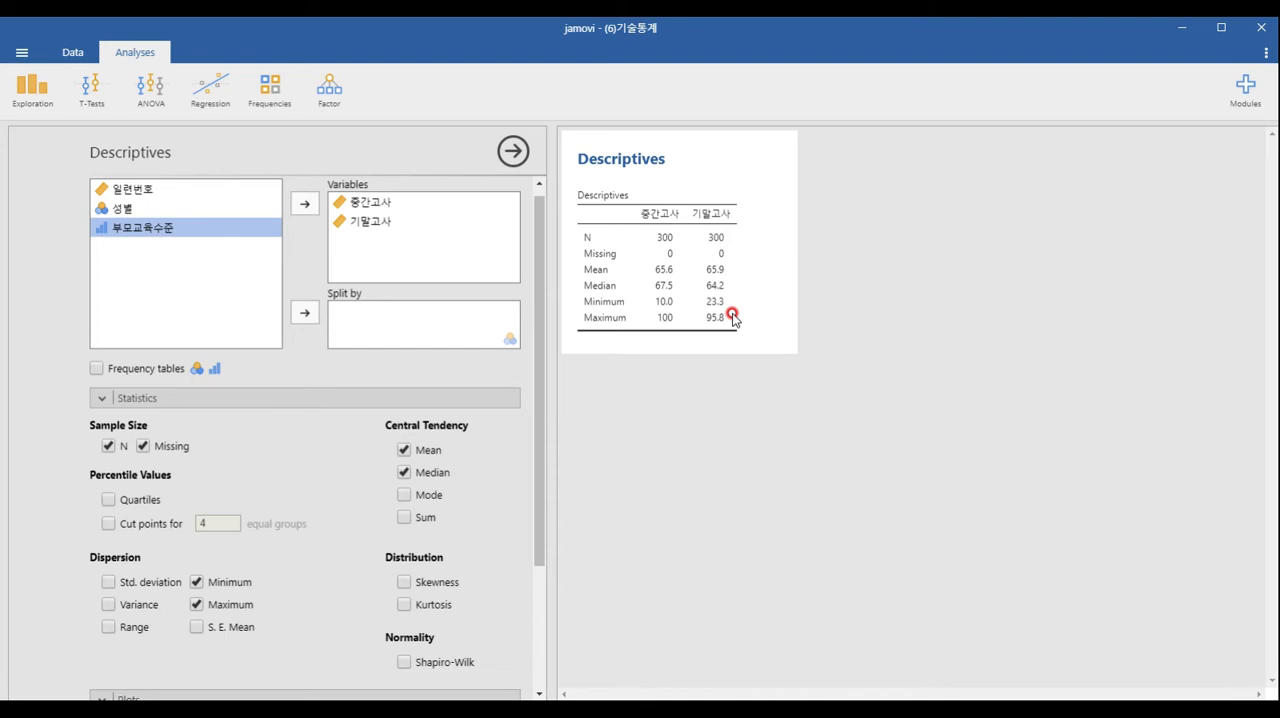
# Include the standard deviation, variance and S. E. Mean in the statistics, and split the Descriptives results by 성별
pyautogui.click(155, 389)
pyautogui.click(144, 411)
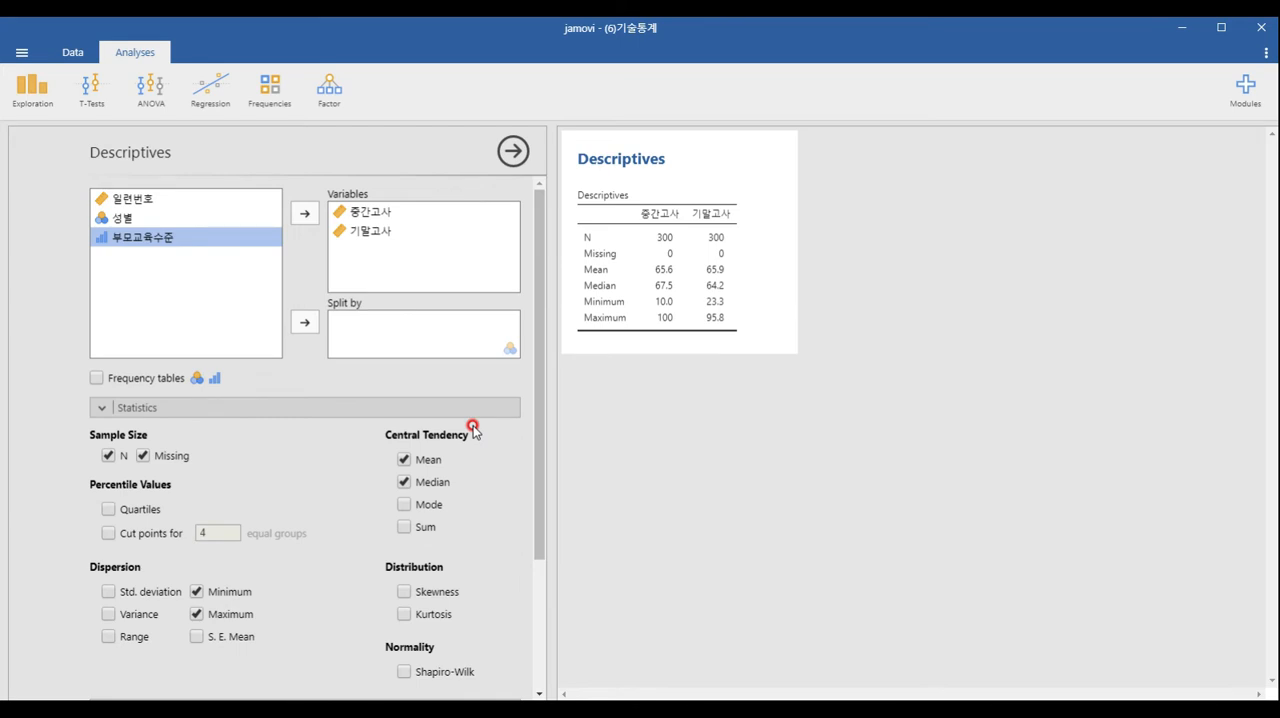
pyautogui.click(108, 591)
pyautogui.click(108, 613)
pyautogui.click(196, 636)
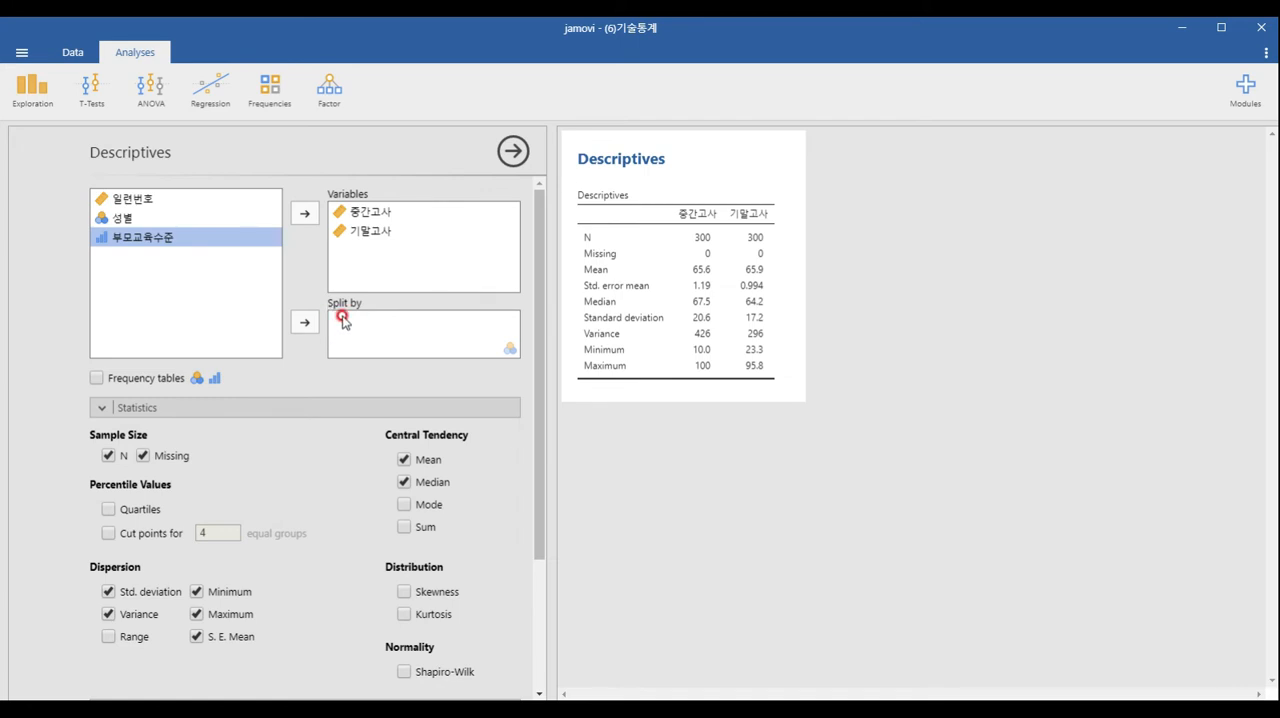
pyautogui.click(124, 219)
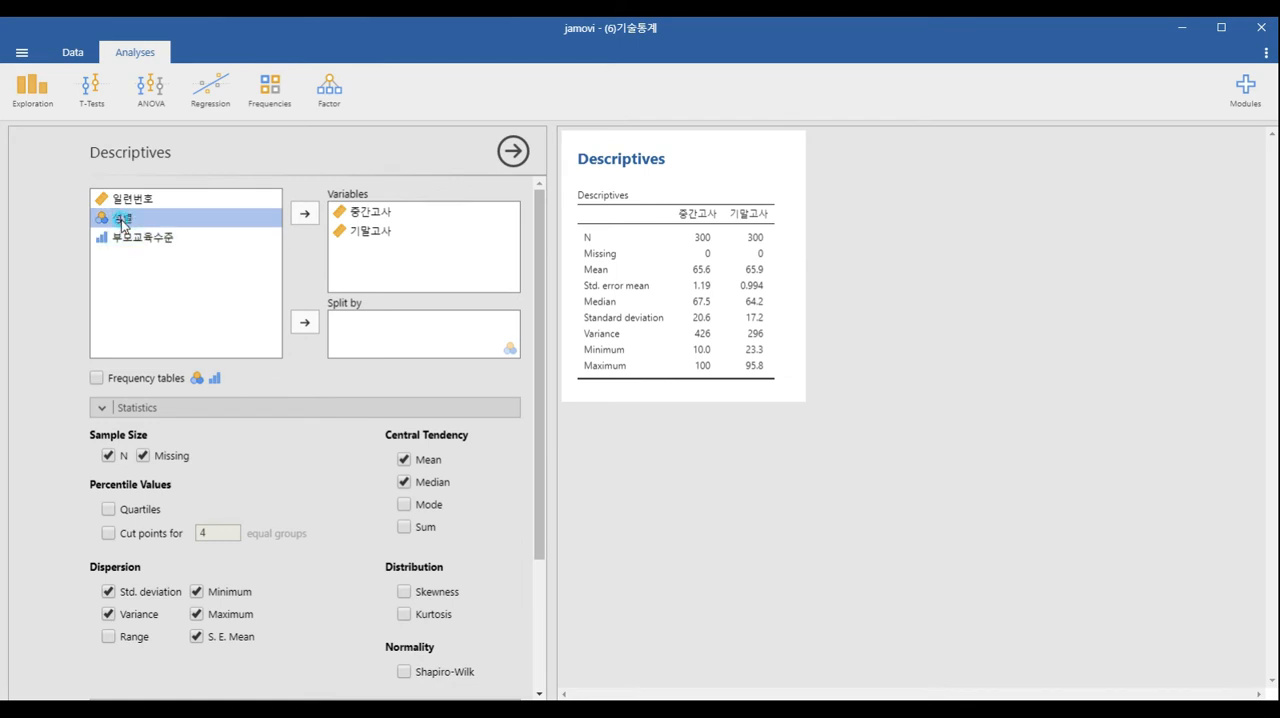
pyautogui.click(309, 324)
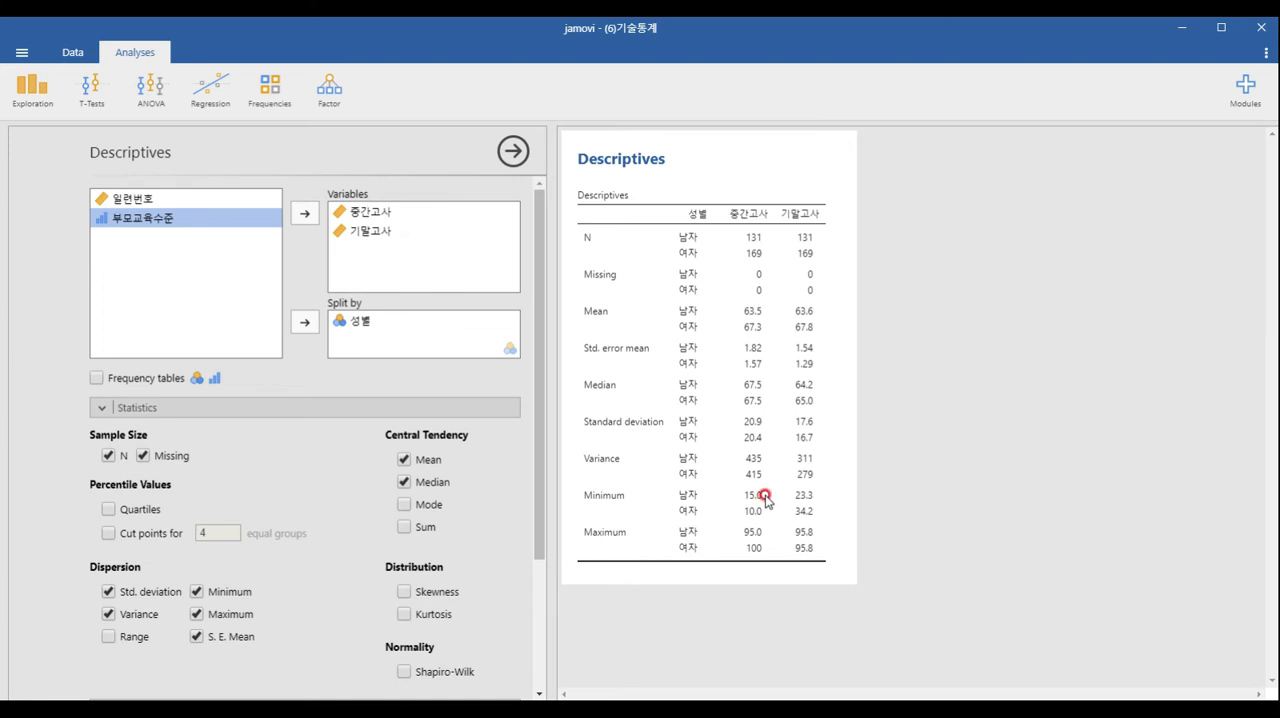
# Create a row filter on the data with the formula FILTER(성별==2) and close the filter editor
pyautogui.click(80, 50)
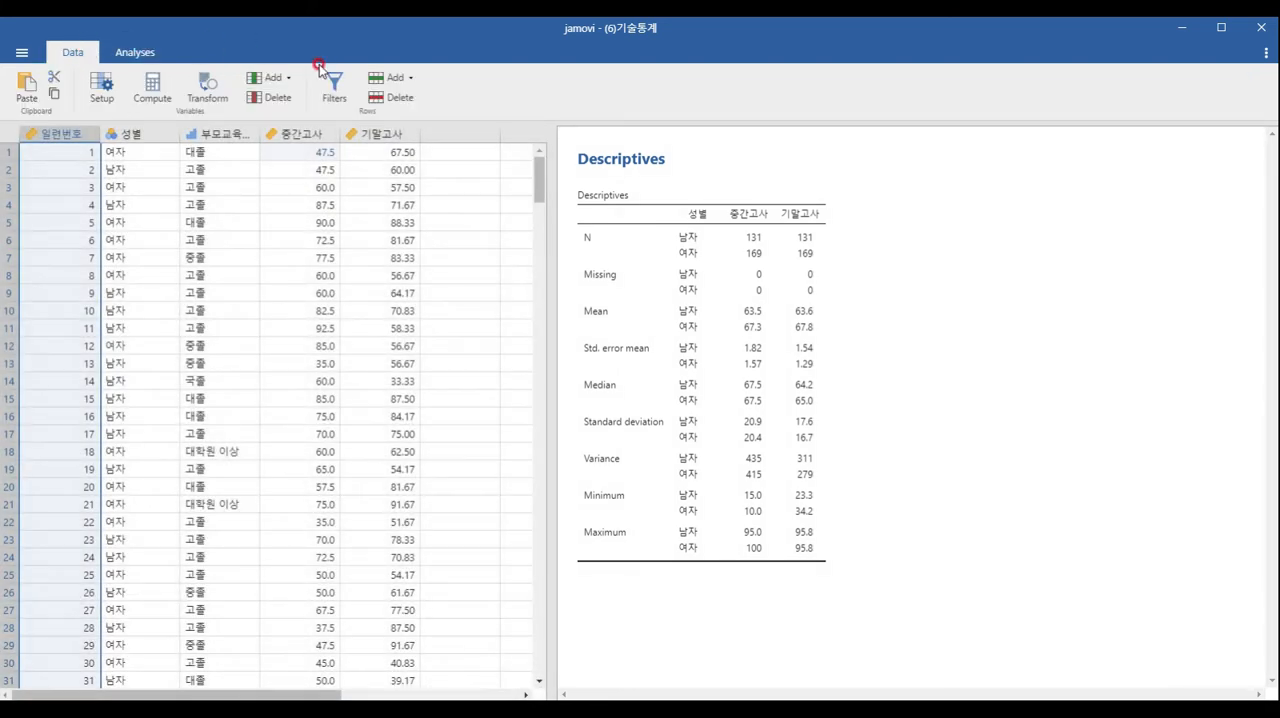
pyautogui.click(333, 86)
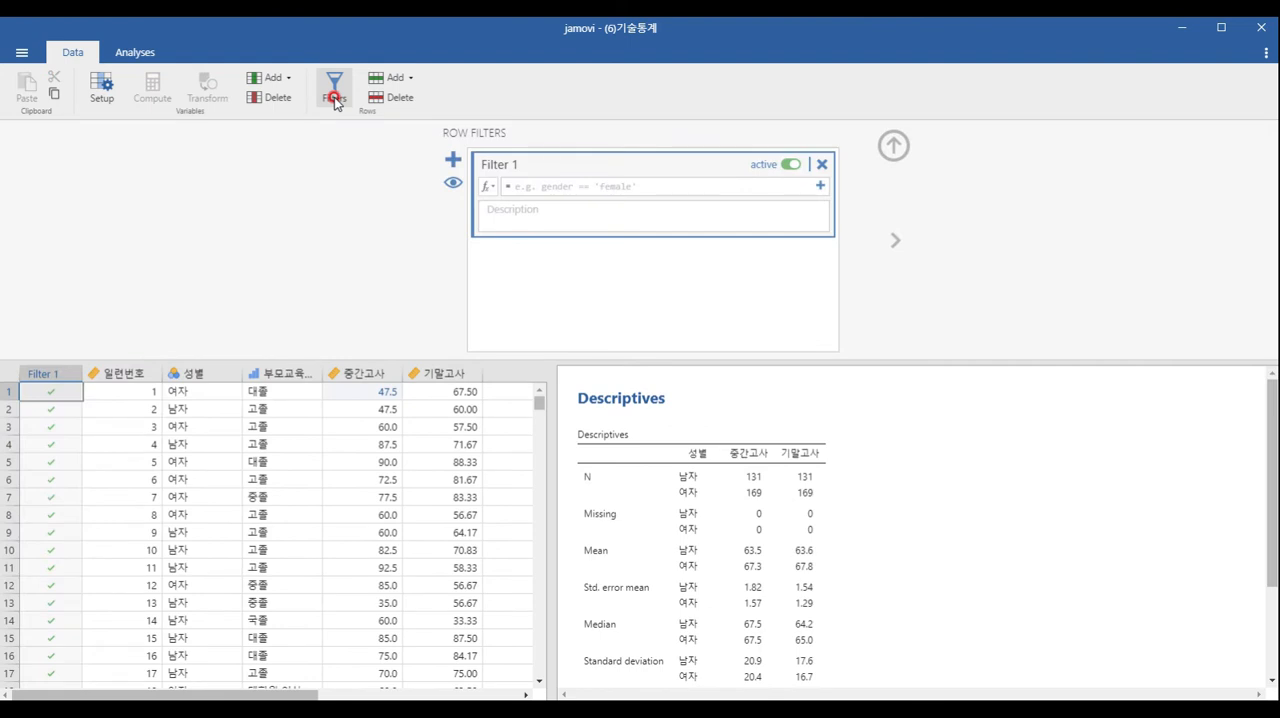
pyautogui.click(508, 176)
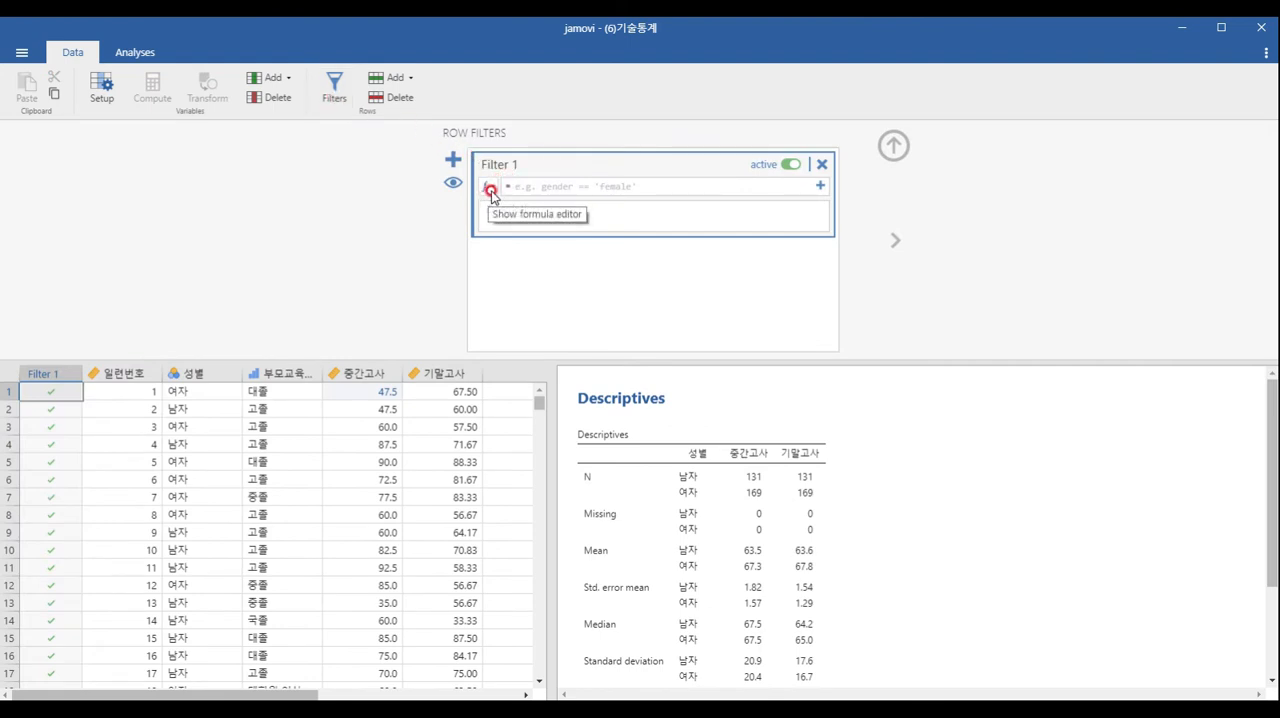
pyautogui.click(488, 186)
pyautogui.doubleClick(554, 278)
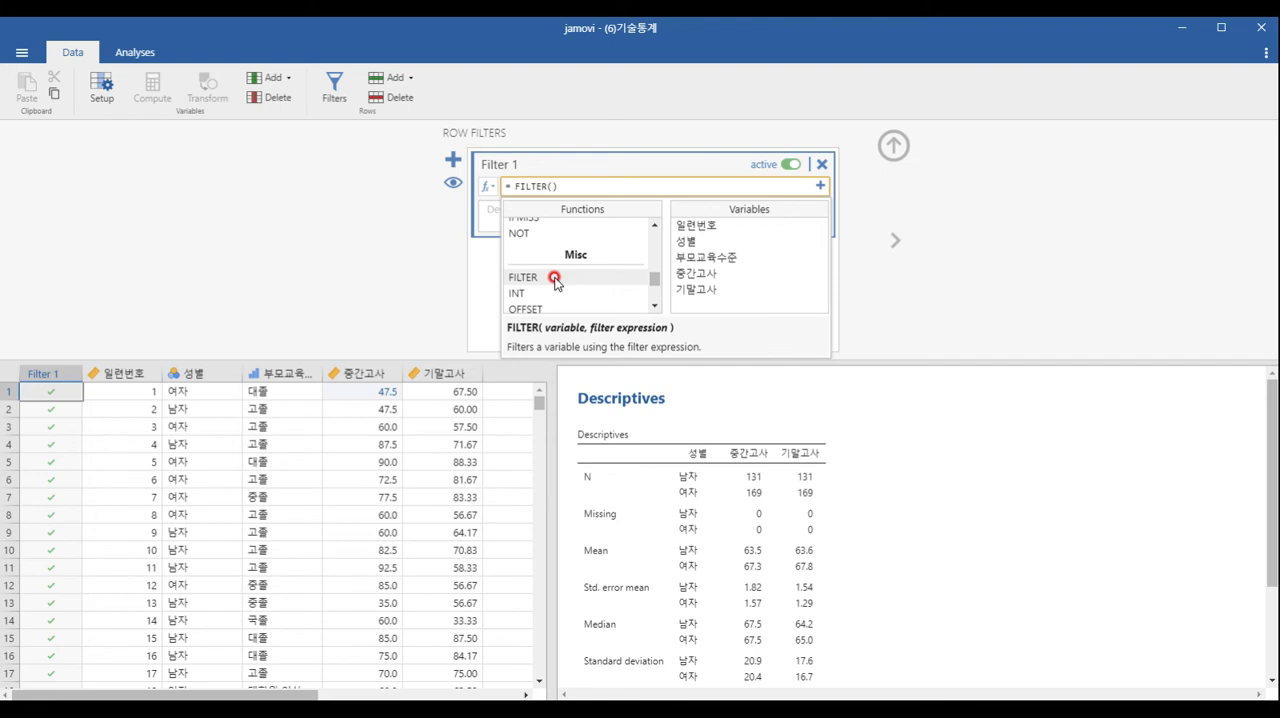
pyautogui.click(693, 242)
pyautogui.doubleClick(695, 242)
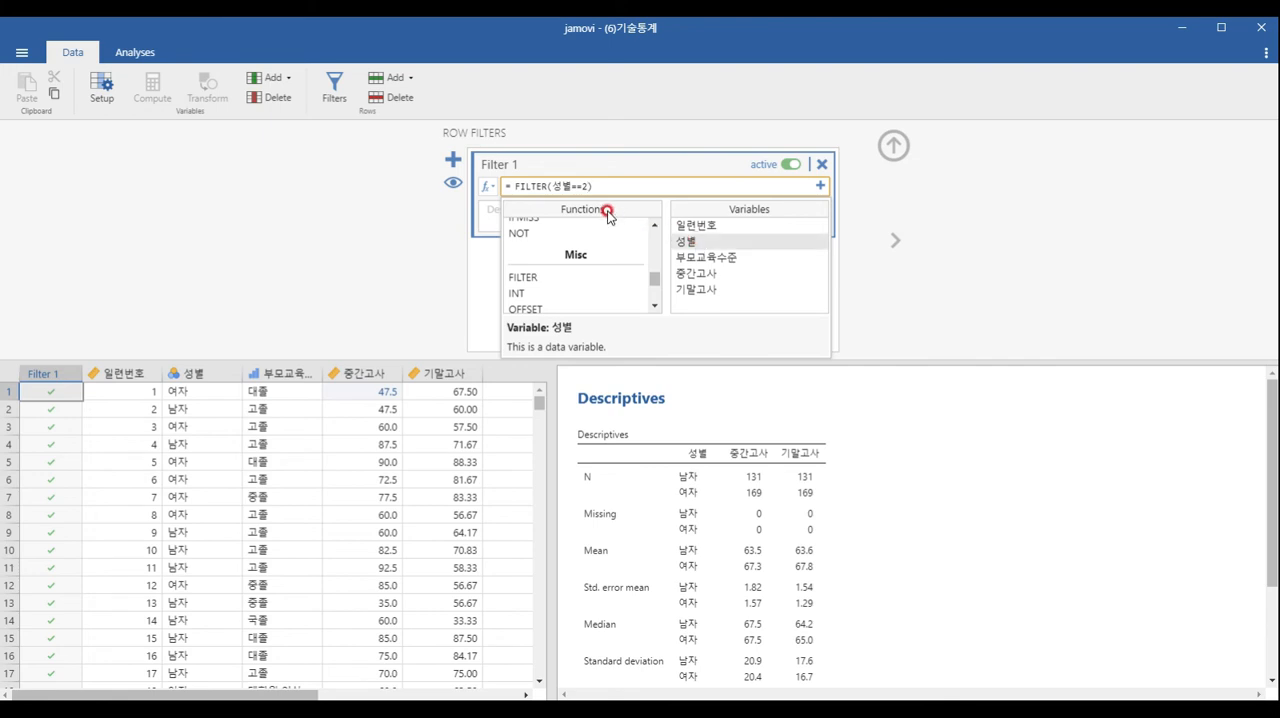
pyautogui.click(895, 150)
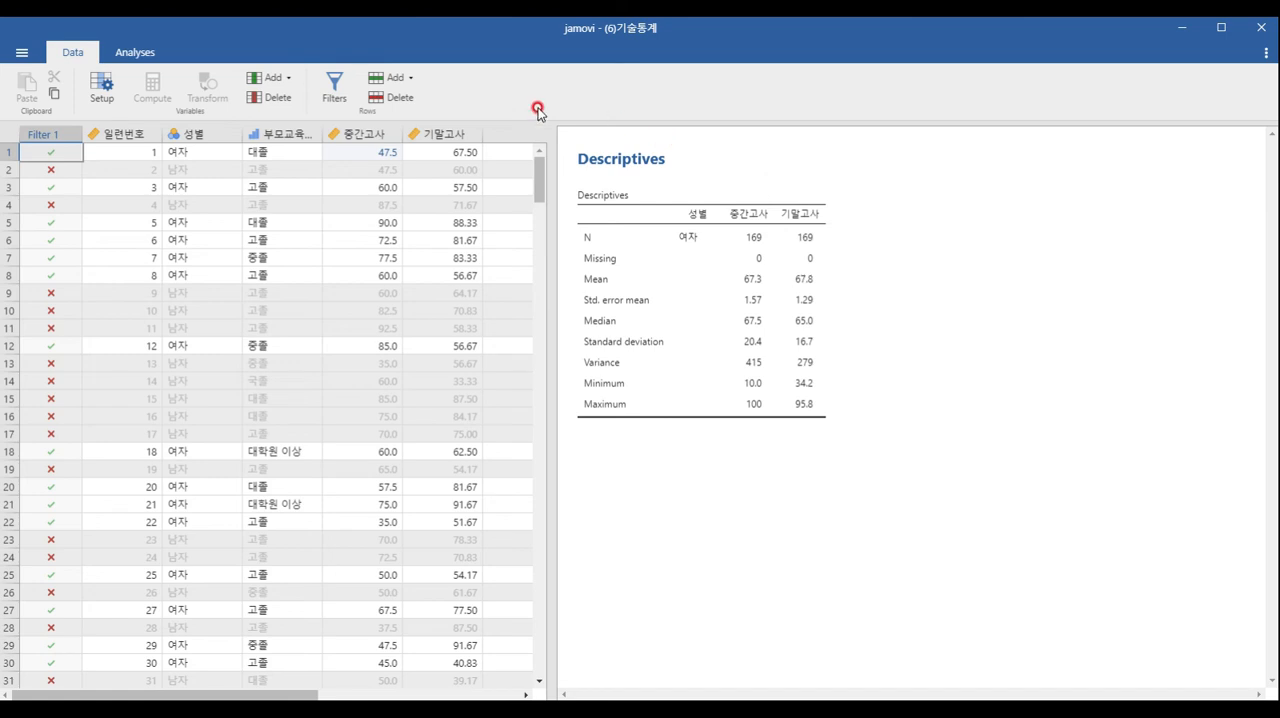
# Add the second condition FILTER(중간고사>=60) to Filter 1 and close the filter editor
pyautogui.click(334, 90)
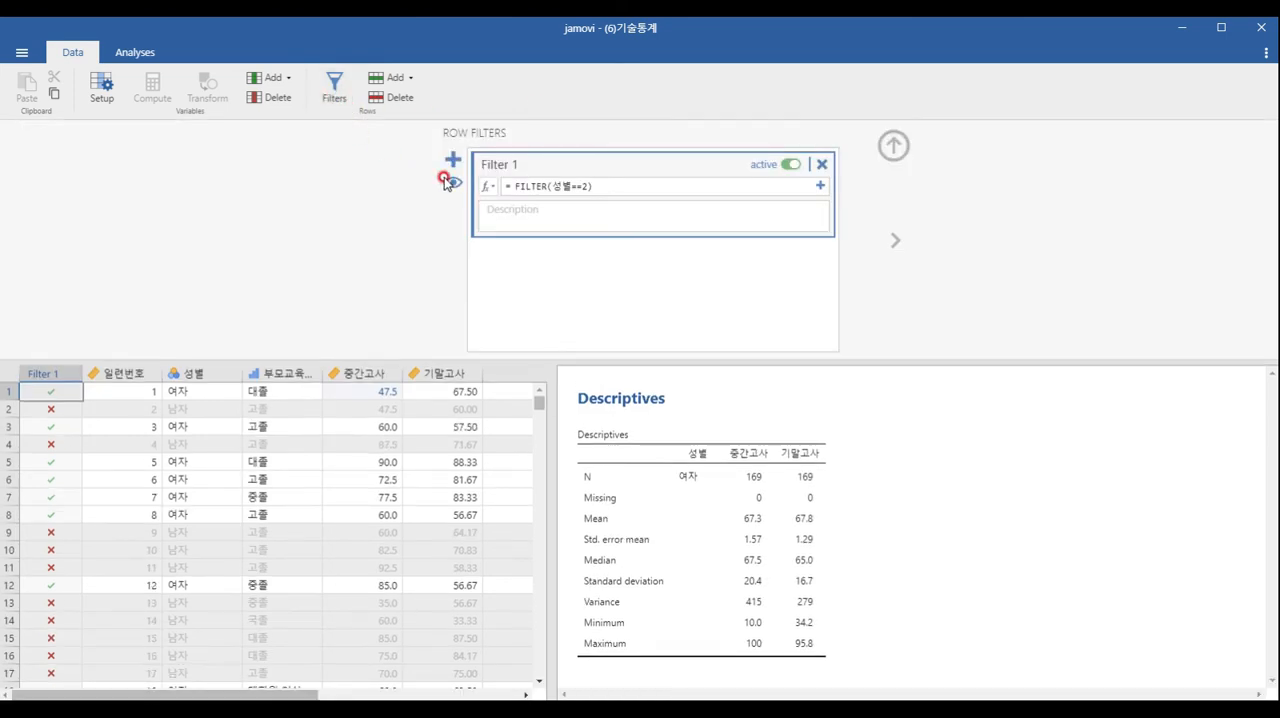
pyautogui.click(818, 188)
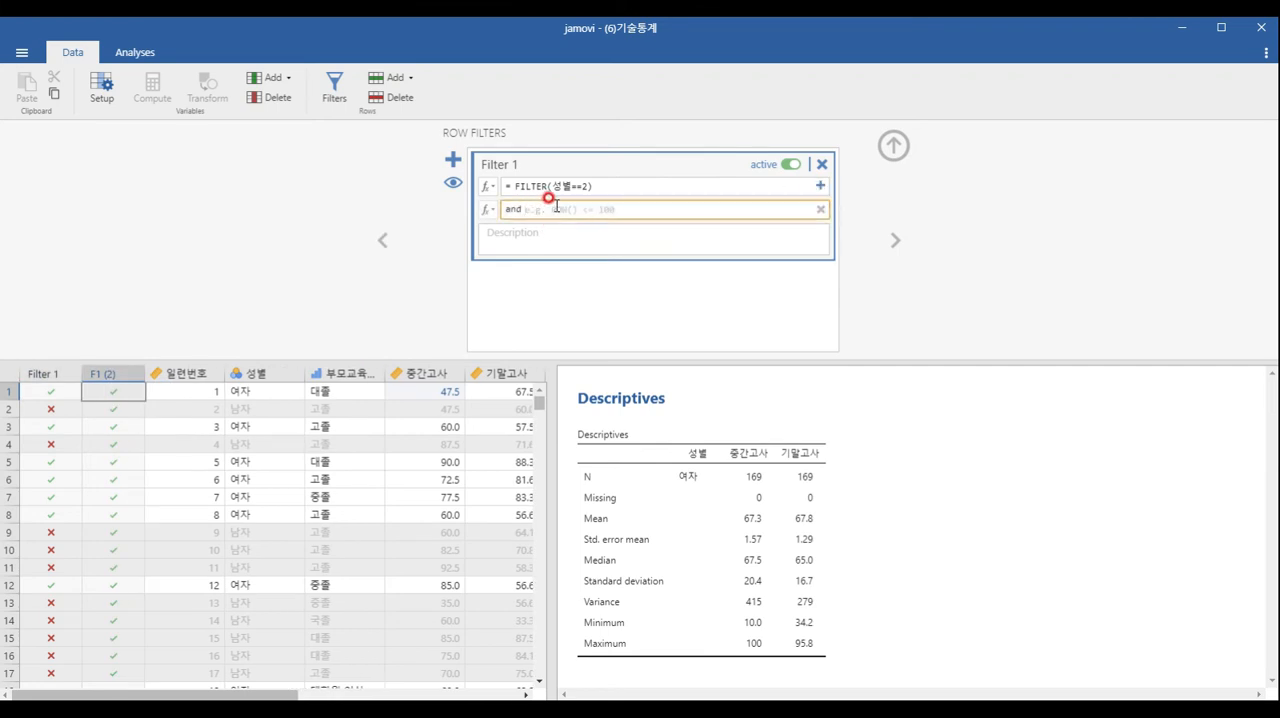
pyautogui.click(487, 209)
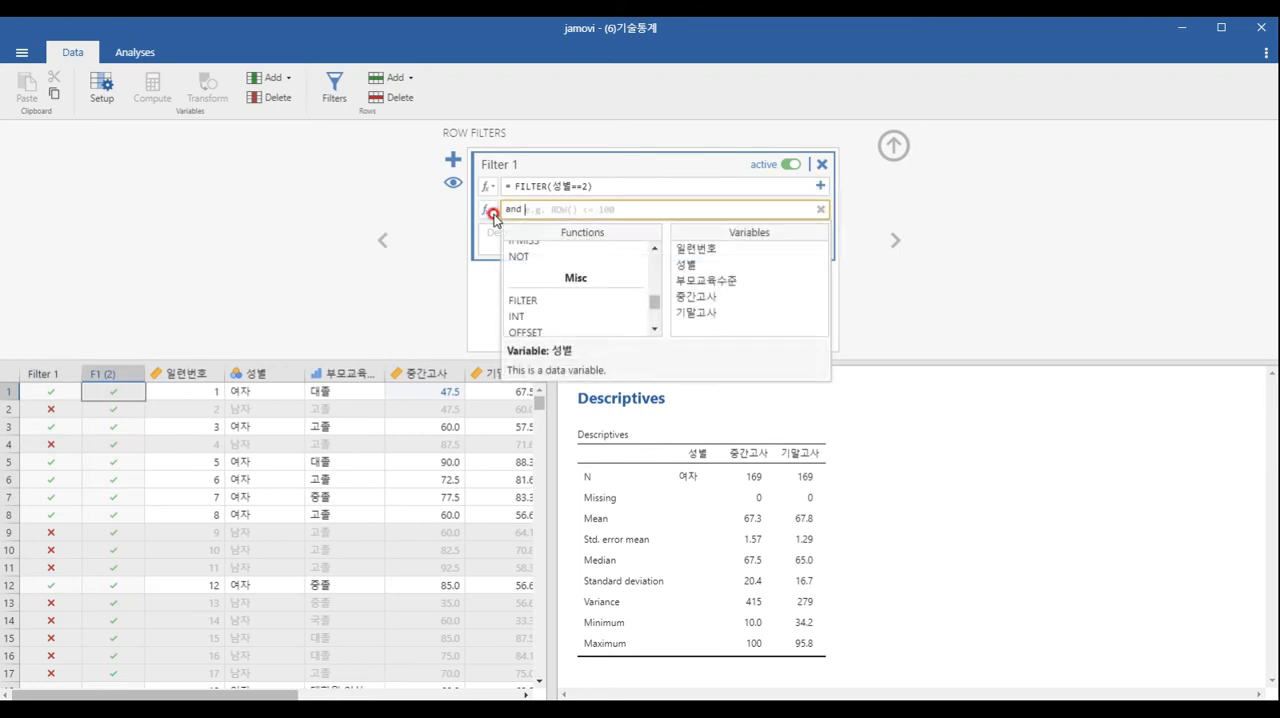
pyautogui.click(557, 301)
pyautogui.doubleClick(559, 303)
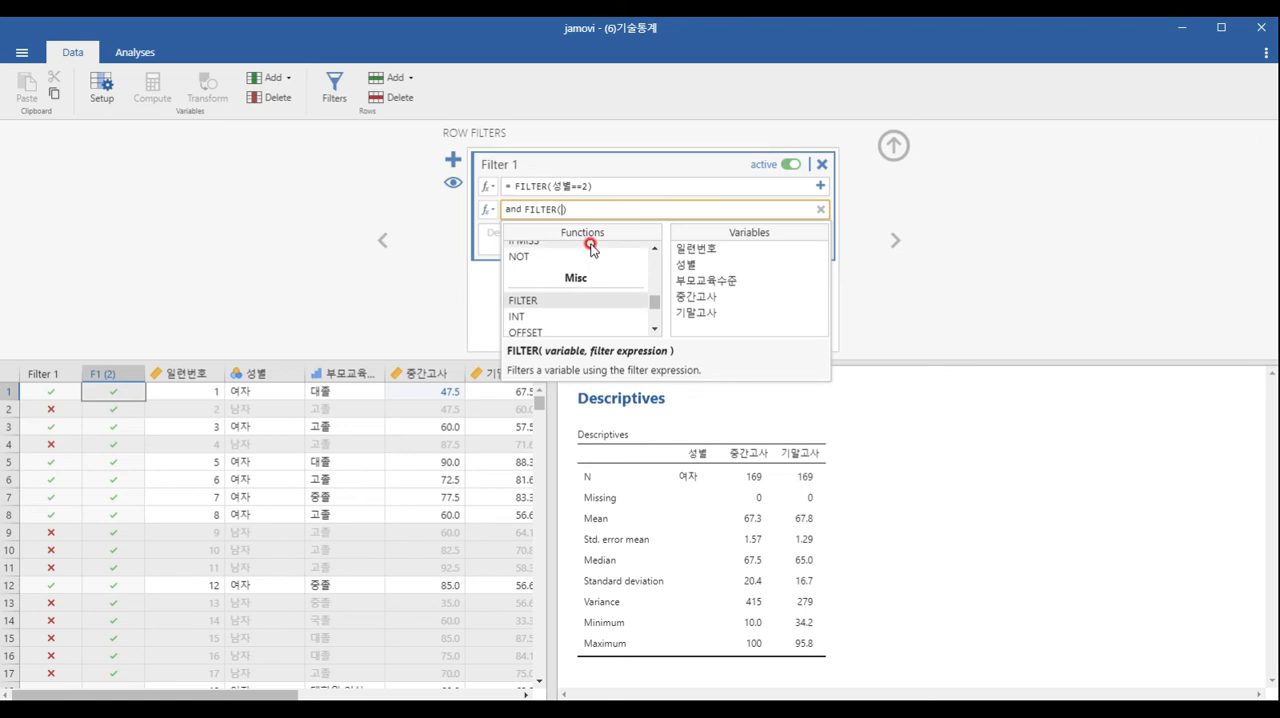
pyautogui.doubleClick(696, 298)
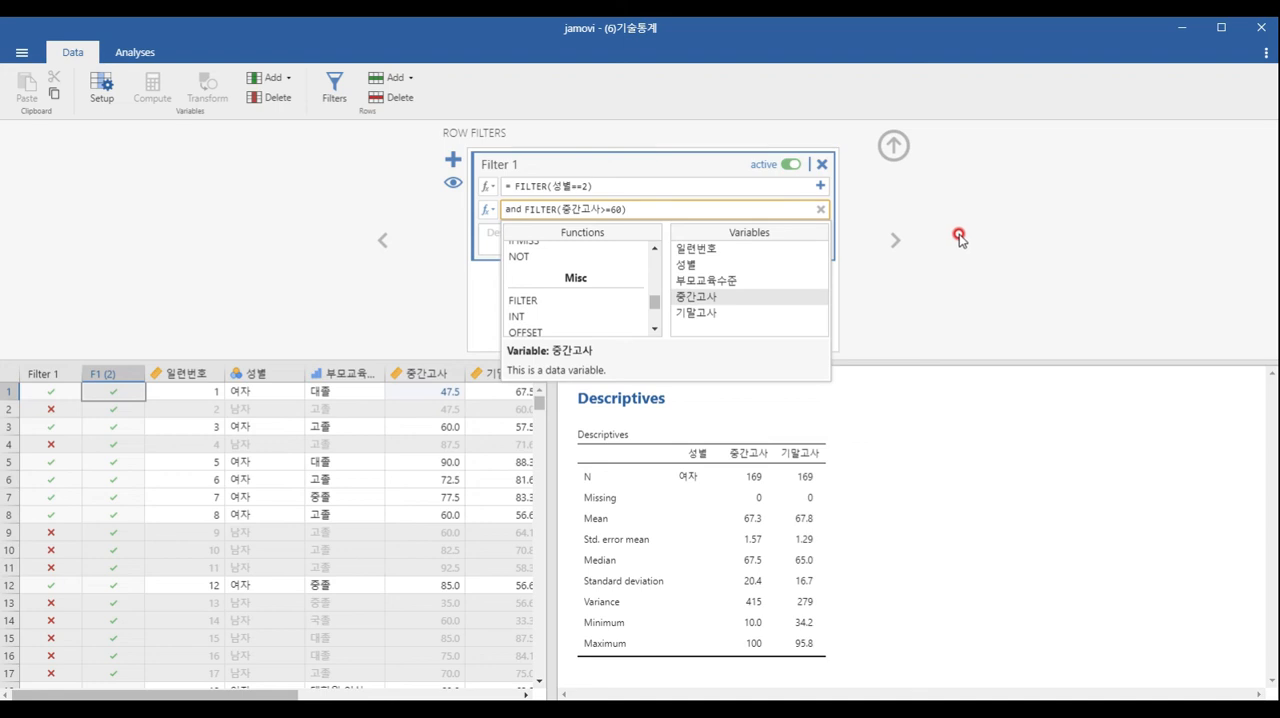
pyautogui.click(893, 145)
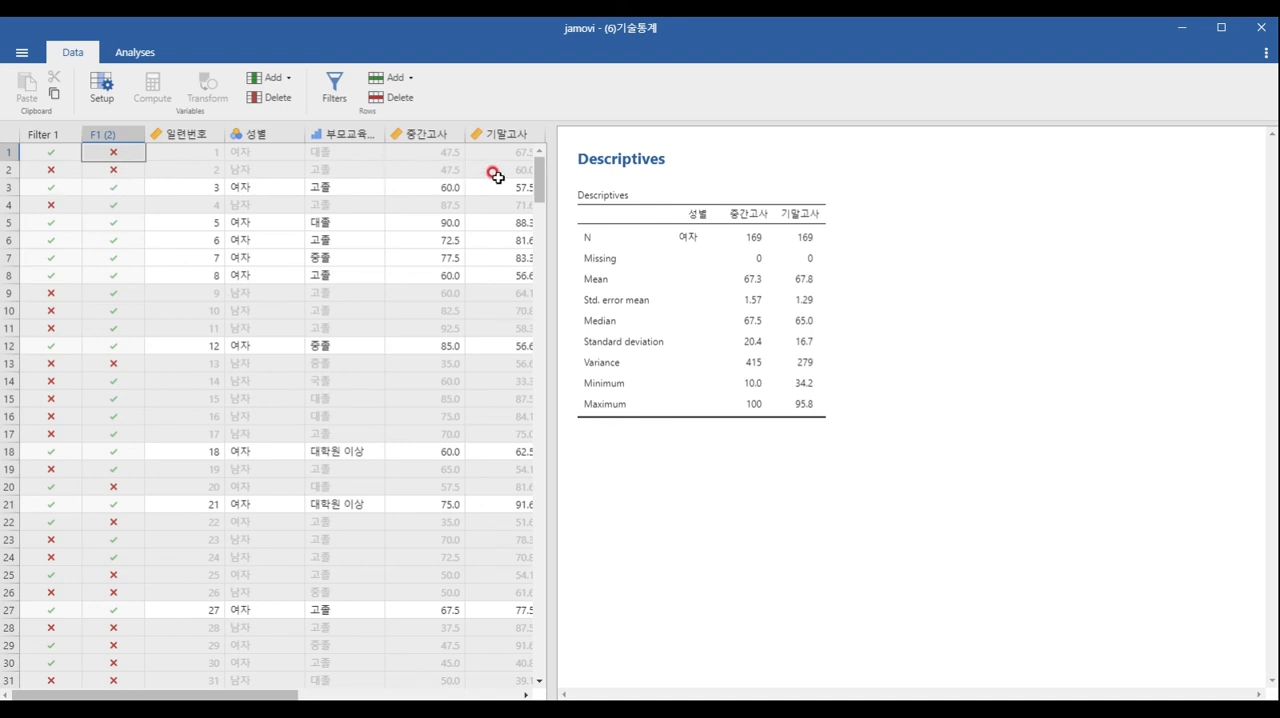
# Reopen the Descriptives analysis options and add histograms of the variables
pyautogui.click(671, 243)
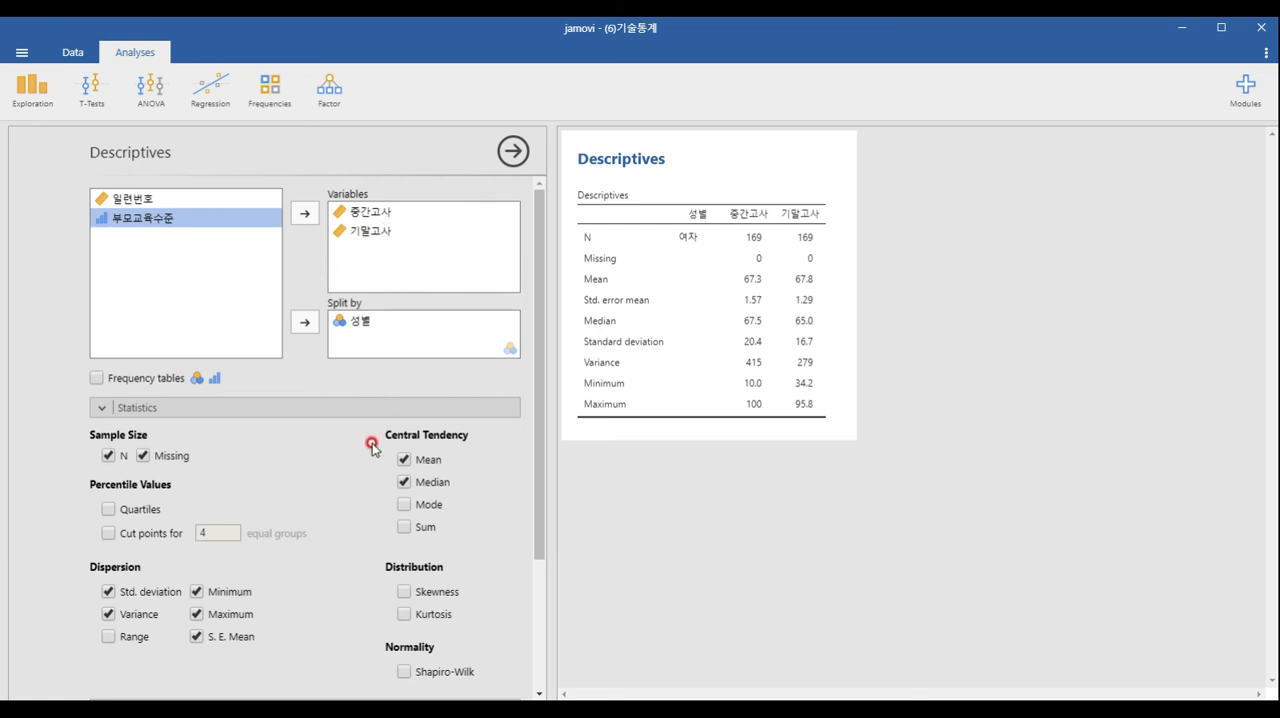
pyautogui.scroll(-3, 80, 335)
pyautogui.click(128, 524)
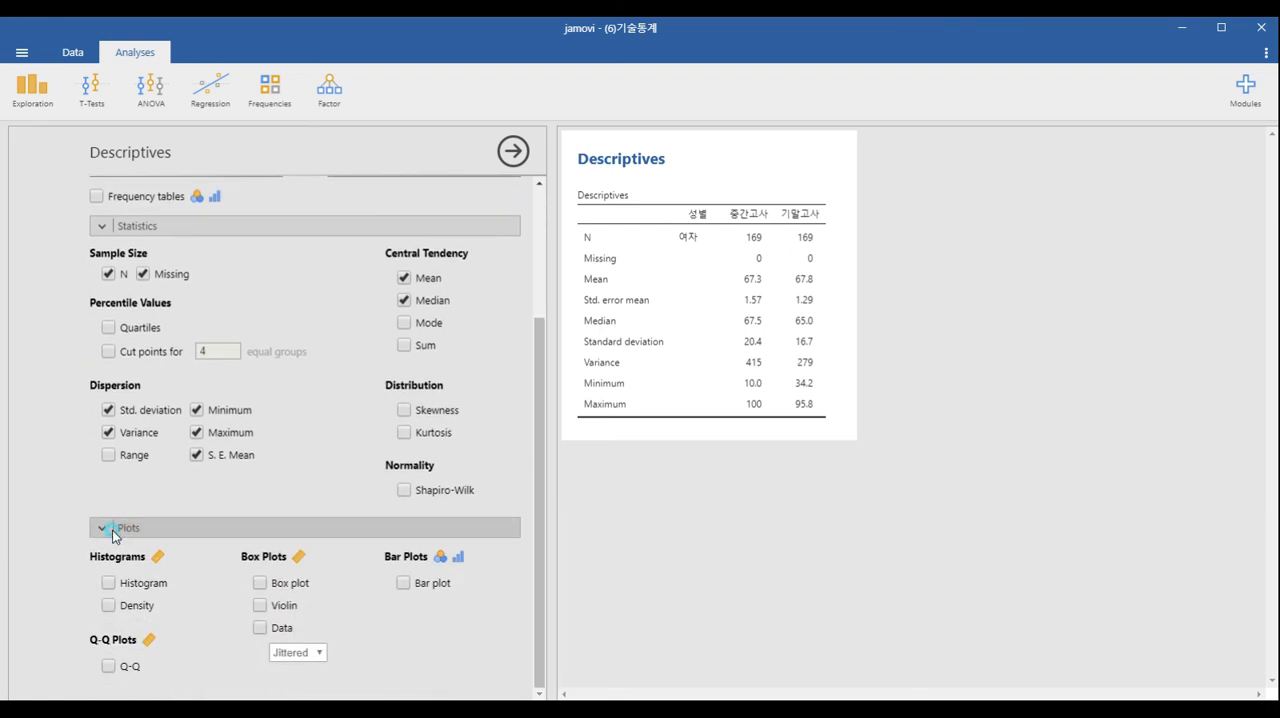
pyautogui.click(96, 546)
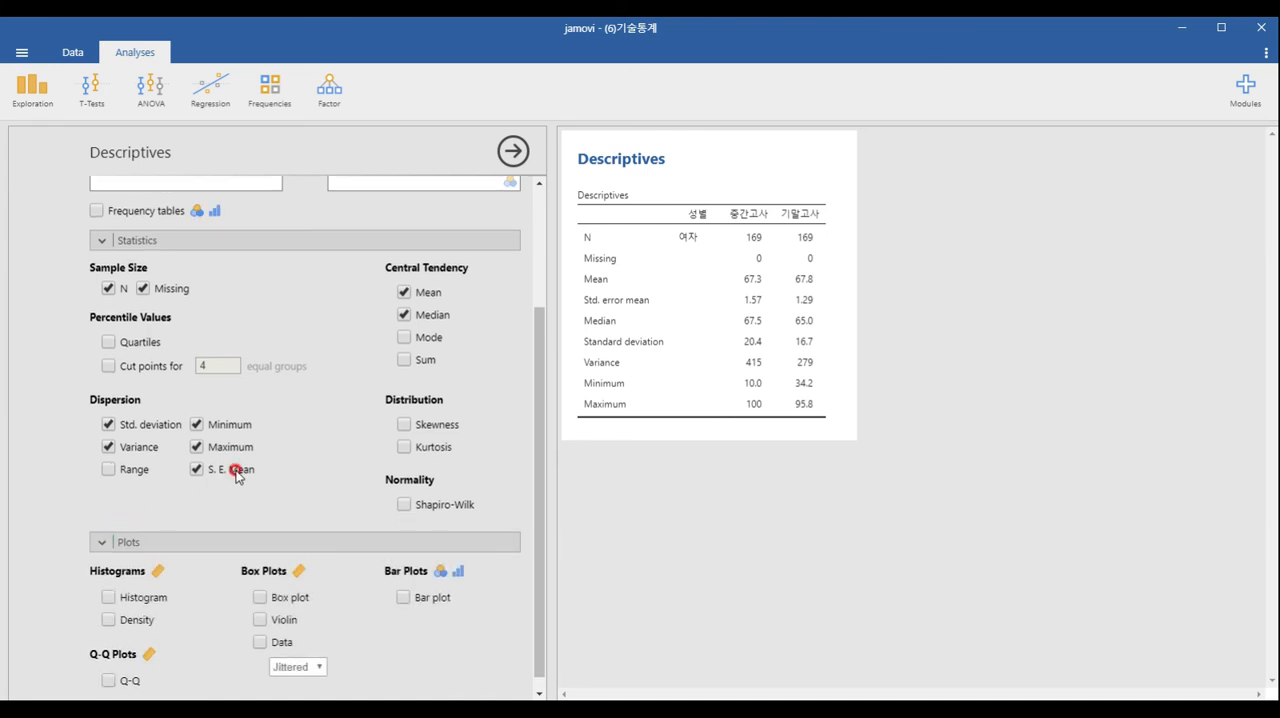
pyautogui.click(109, 582)
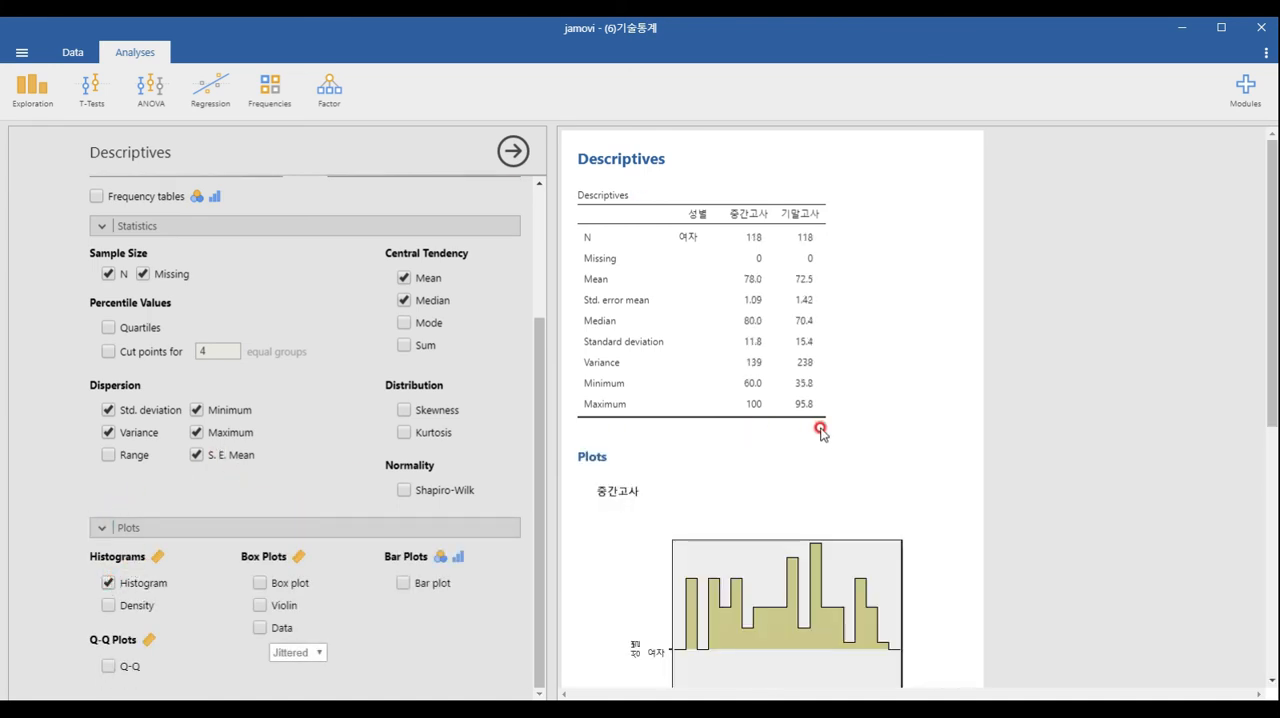
# Examine the descriptives table and the histograms for the filtered rows, and close the analysis options
pyautogui.scroll(-3, 820, 430)
pyautogui.scroll(2, 820, 430)
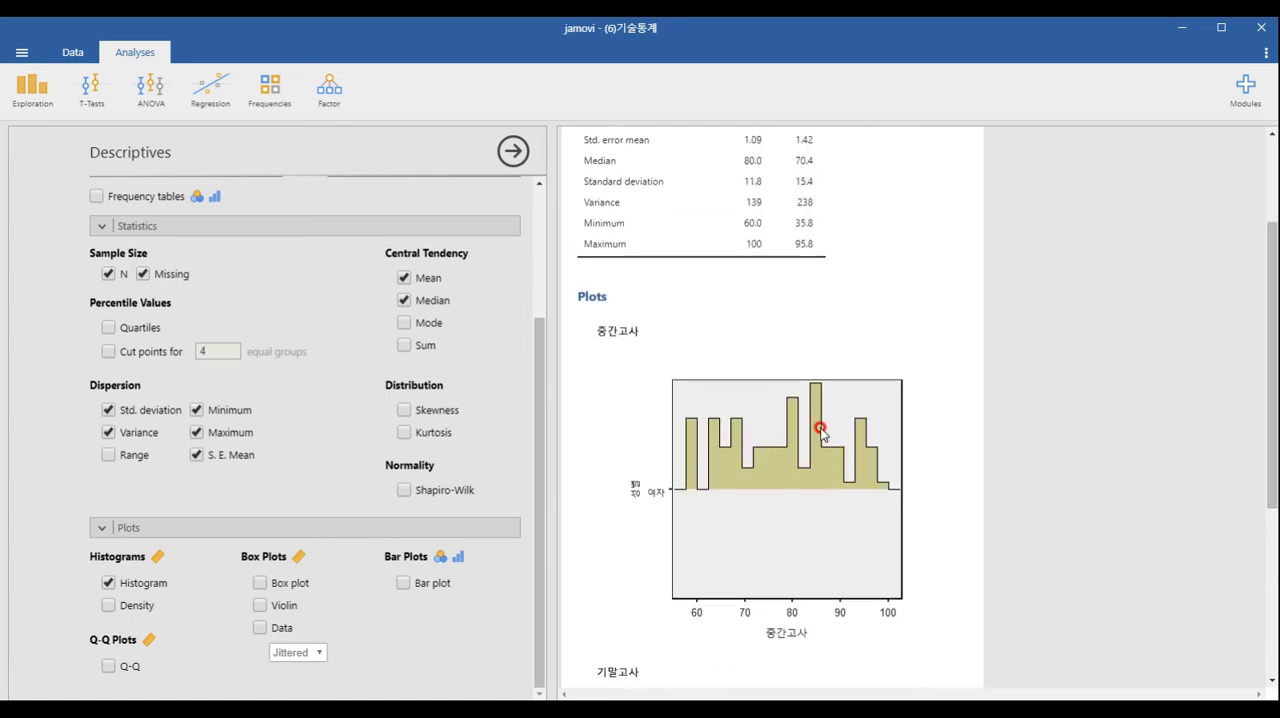
pyautogui.scroll(1, 820, 430)
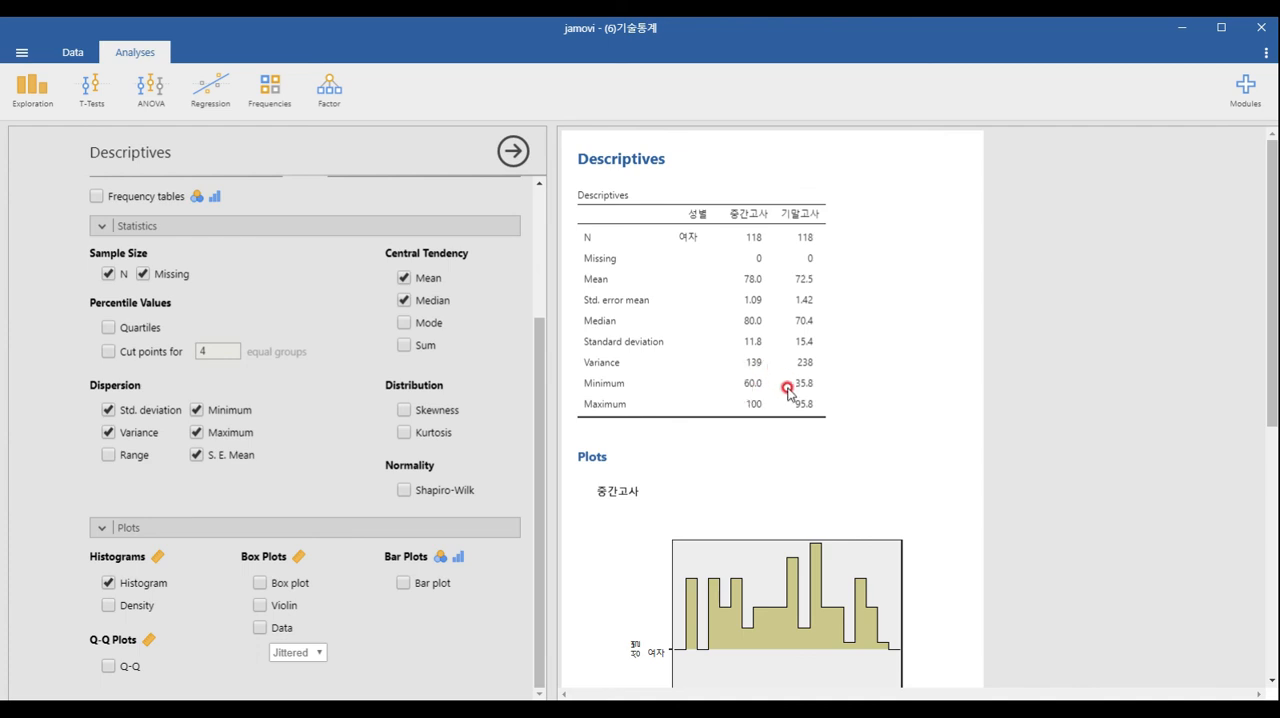
pyautogui.scroll(-3, 788, 392)
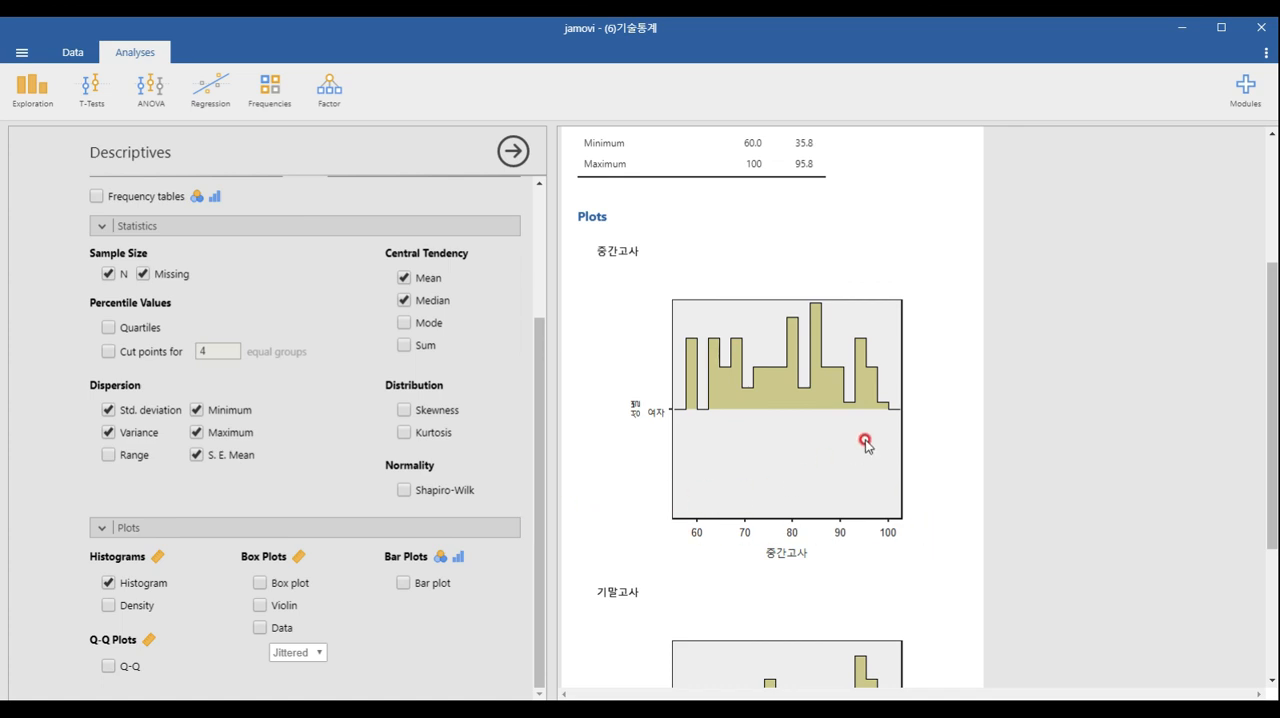
pyautogui.scroll(3, 865, 440)
pyautogui.scroll(2, 865, 440)
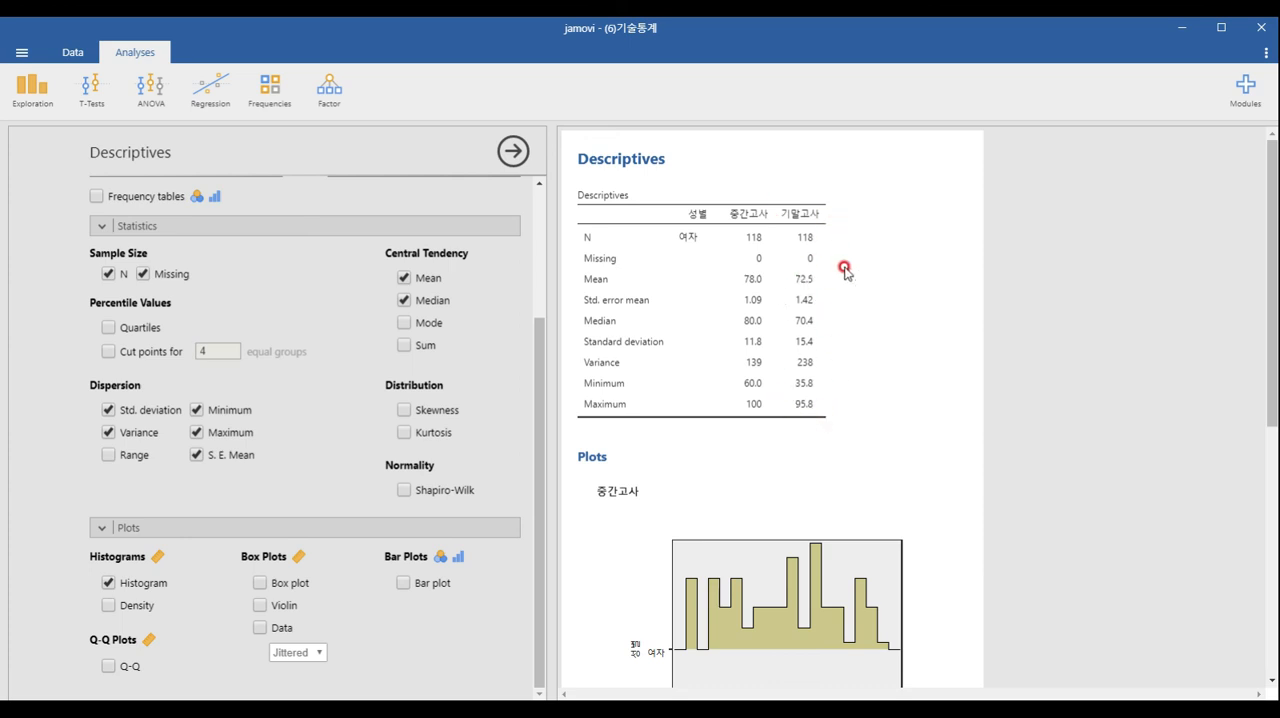
pyautogui.click(836, 404)
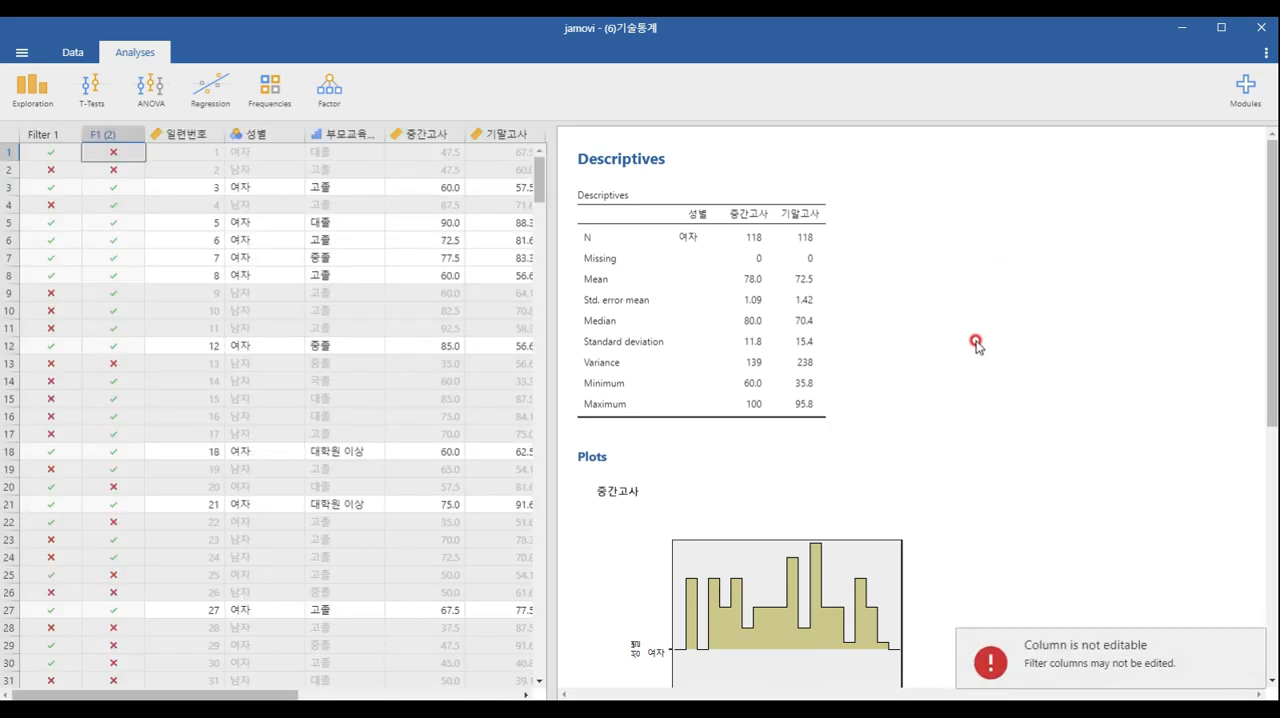
# Deactivate Filter 1 so that all rows of the data are included in the analysis
pyautogui.click(72, 52)
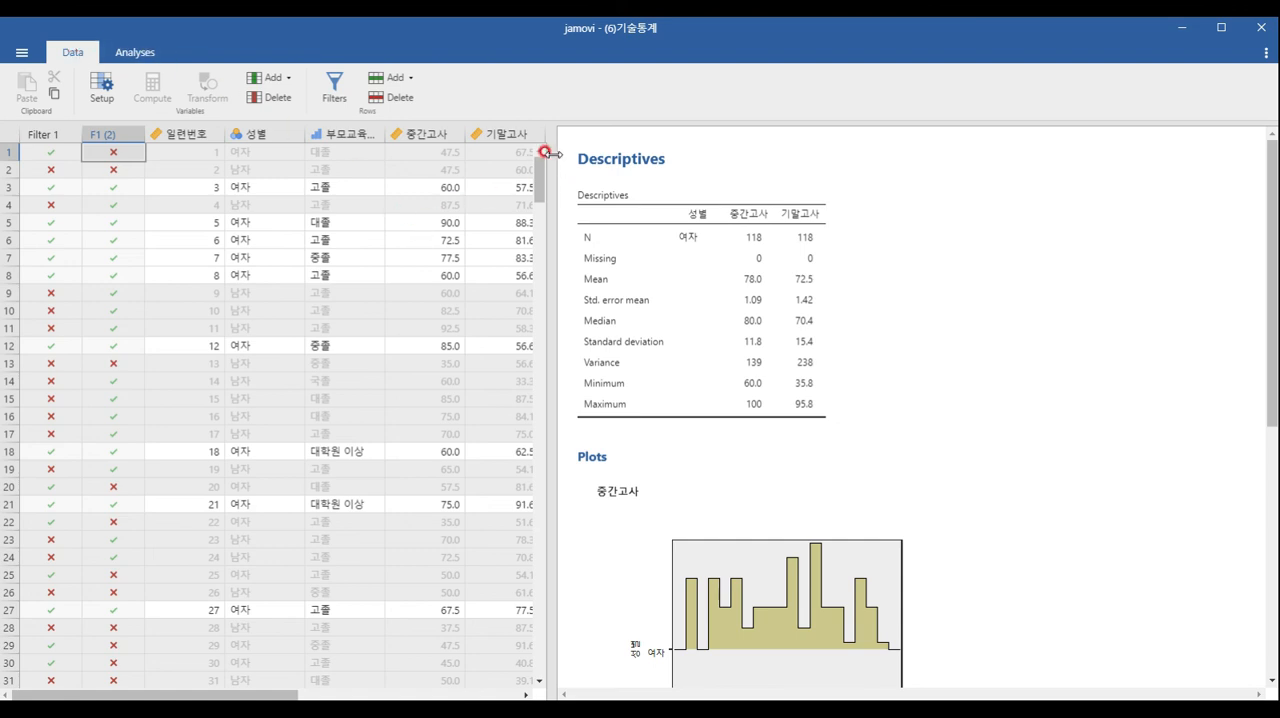
pyautogui.moveTo(553, 153); pyautogui.dragTo(559, 155)
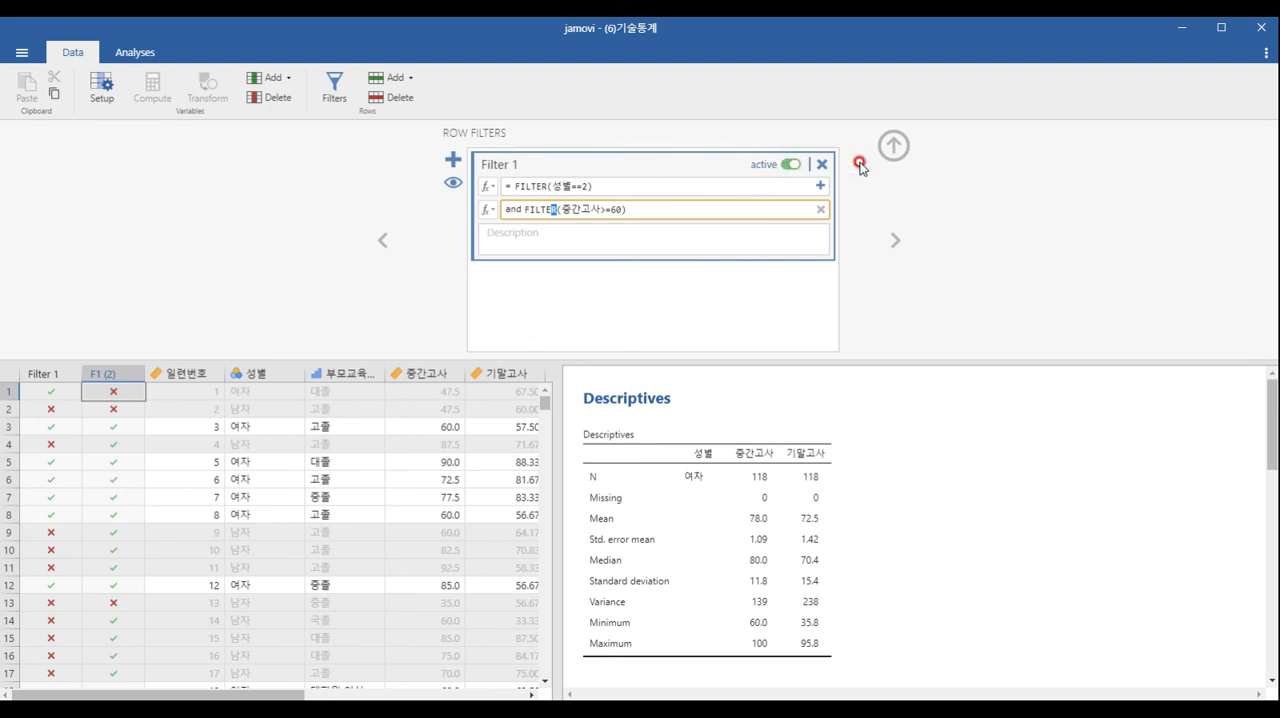
pyautogui.click(892, 145)
pyautogui.click(334, 88)
pyautogui.click(789, 164)
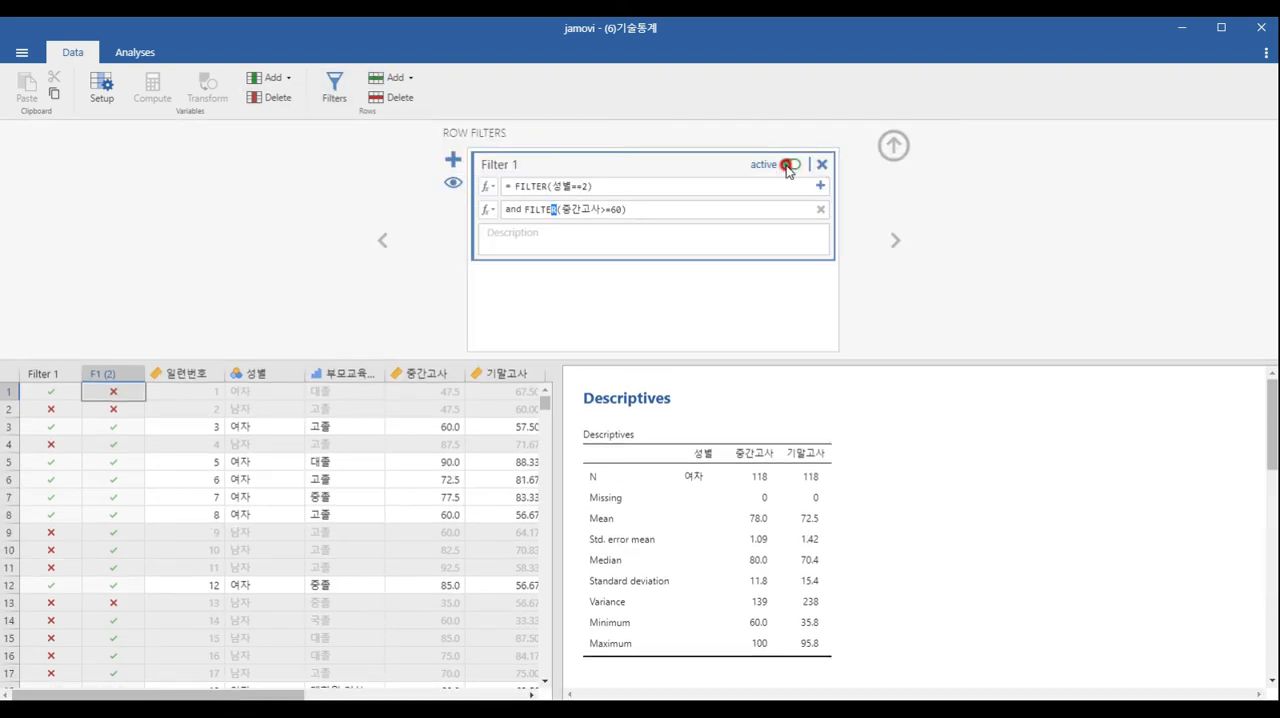
pyautogui.click(791, 165)
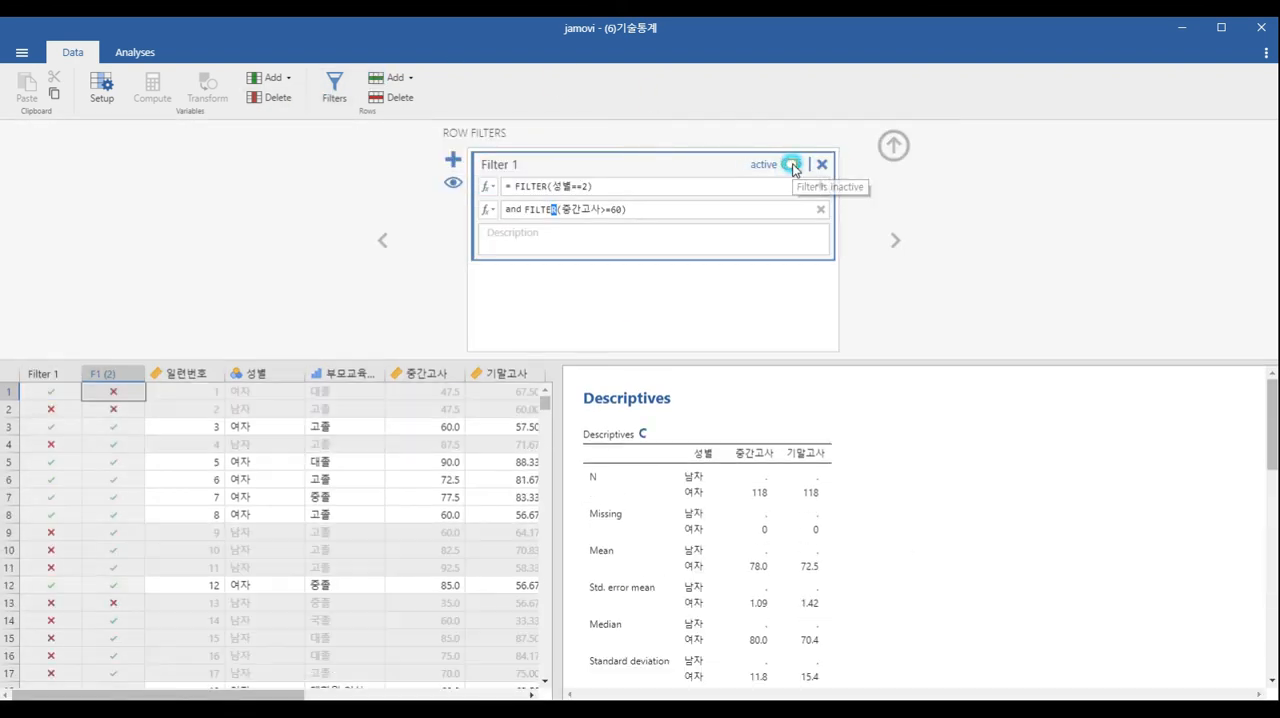
pyautogui.click(791, 166)
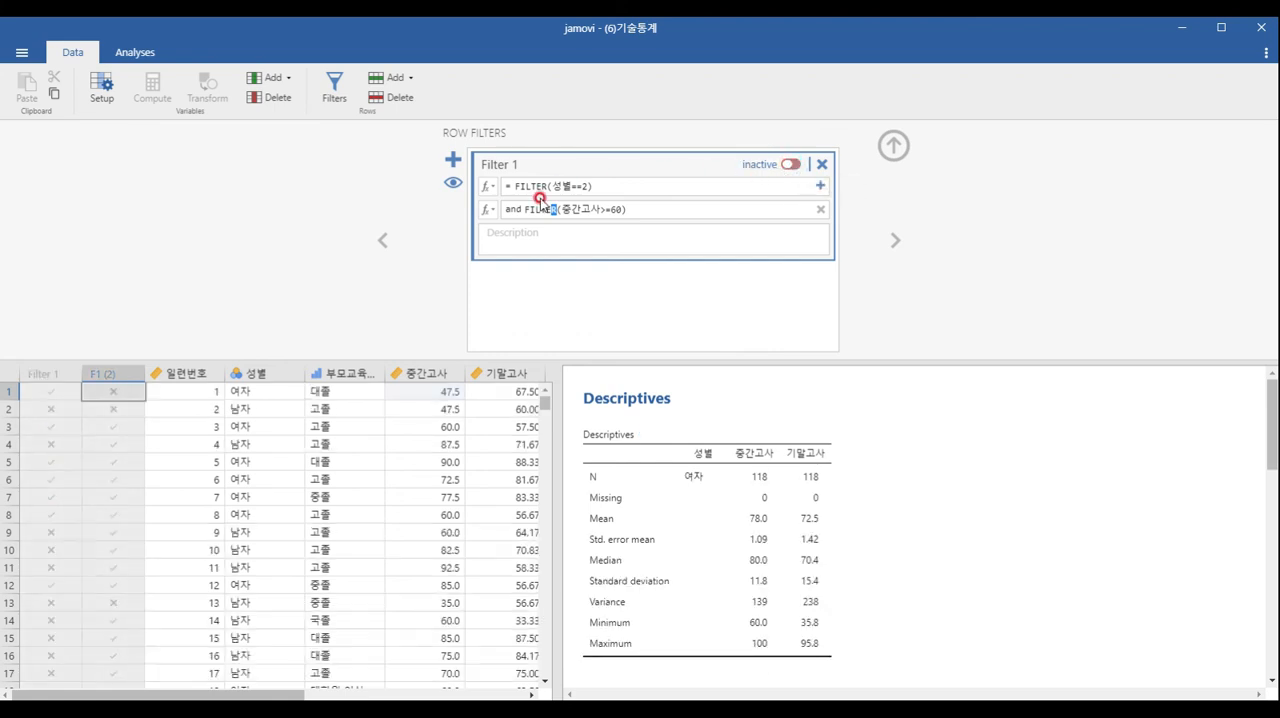
# Hide the filter columns in the data sheet, close the filter editor and reopen the Descriptives analysis options
pyautogui.click(452, 188)
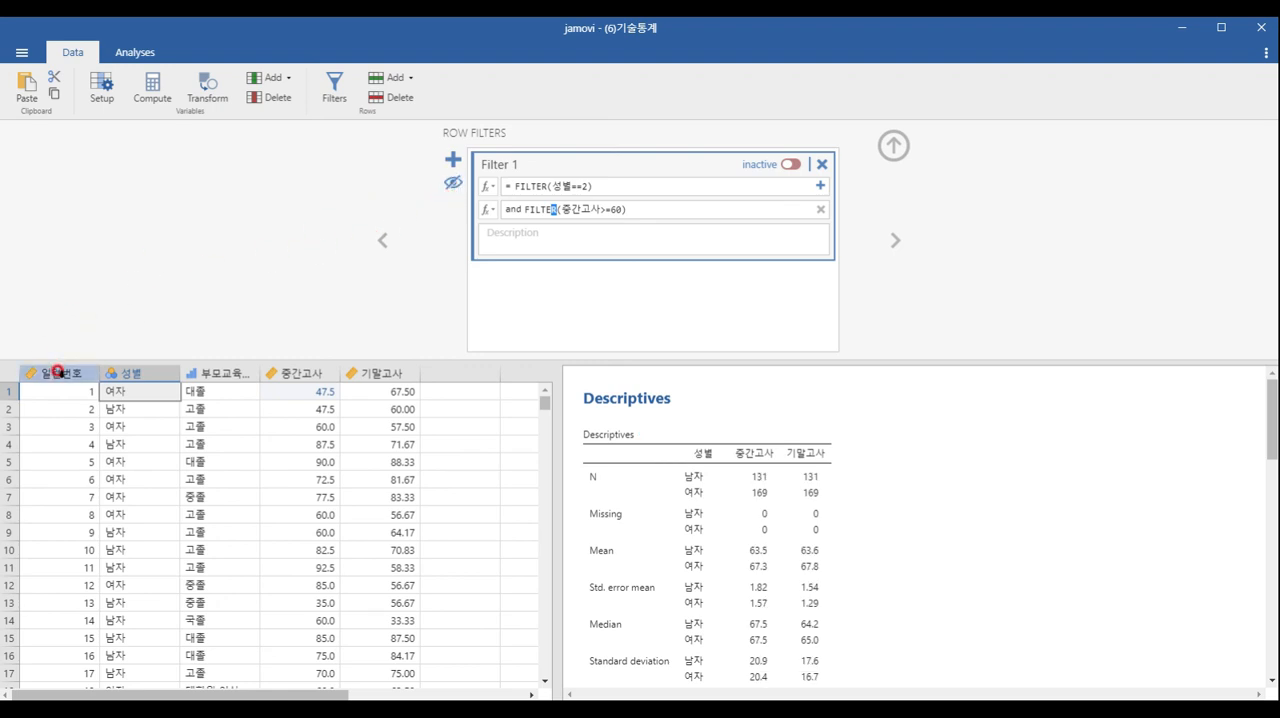
pyautogui.click(455, 184)
pyautogui.click(455, 184)
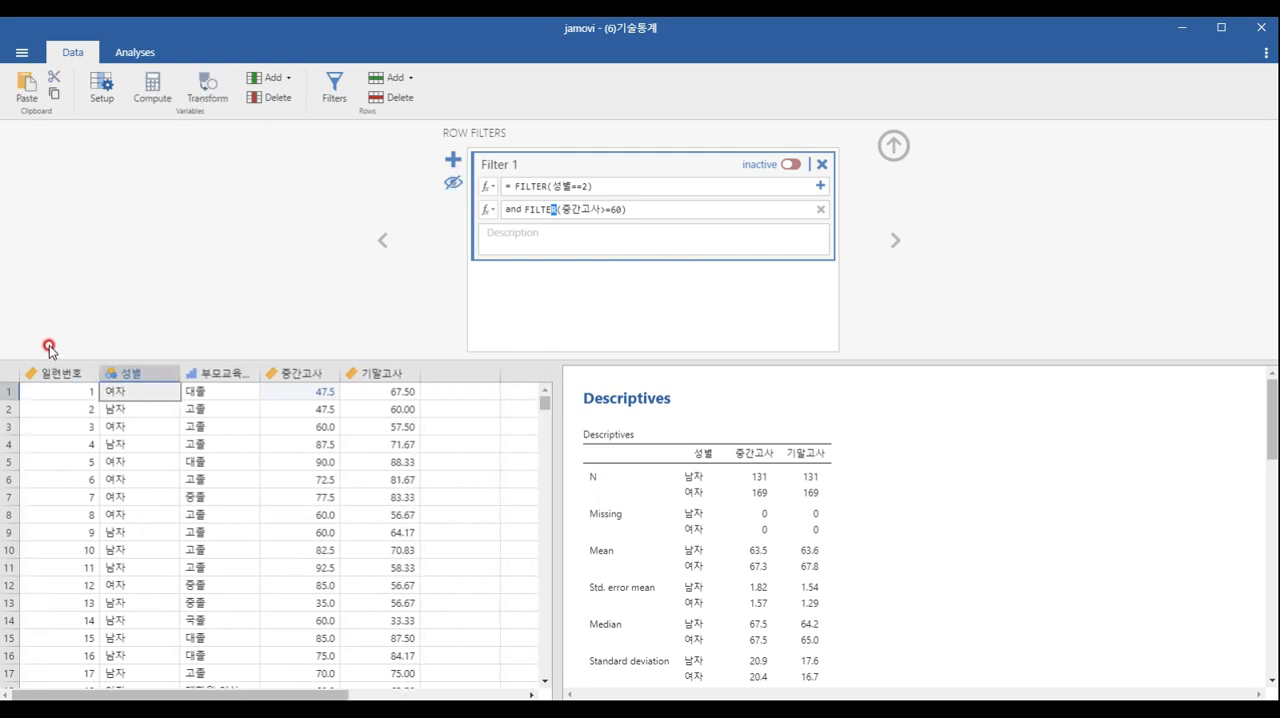
pyautogui.click(893, 146)
pyautogui.click(945, 170)
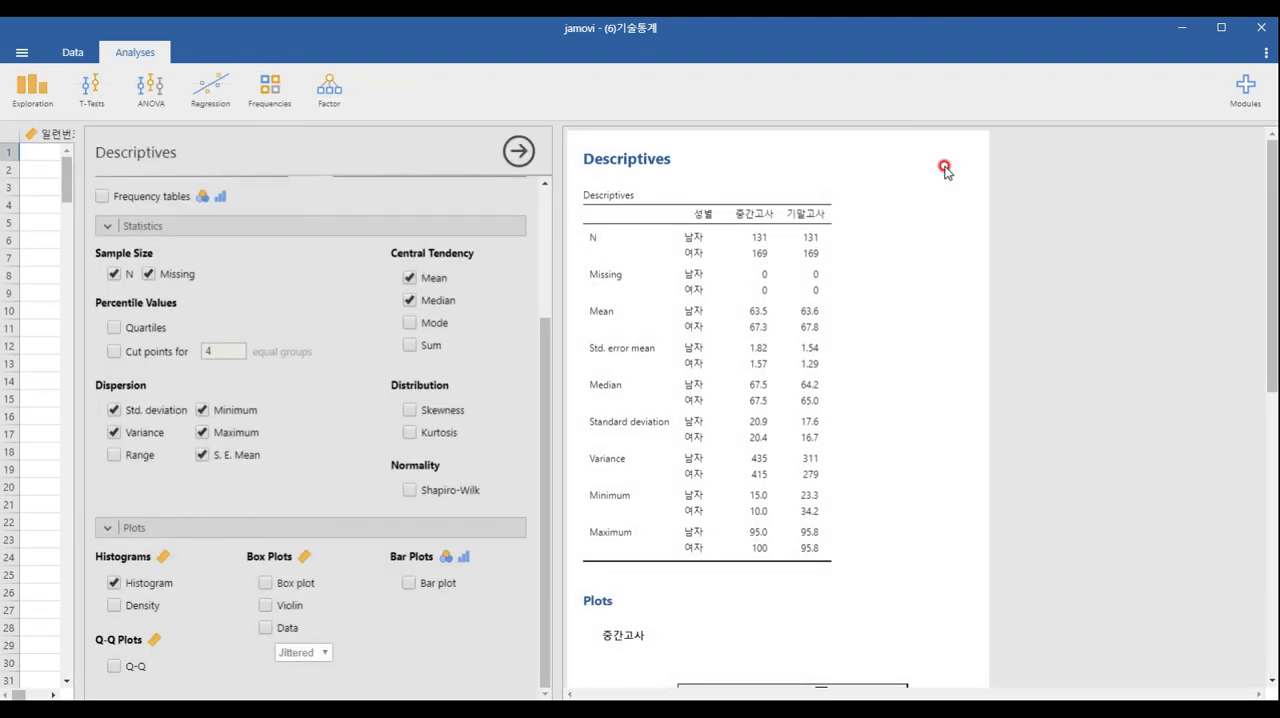